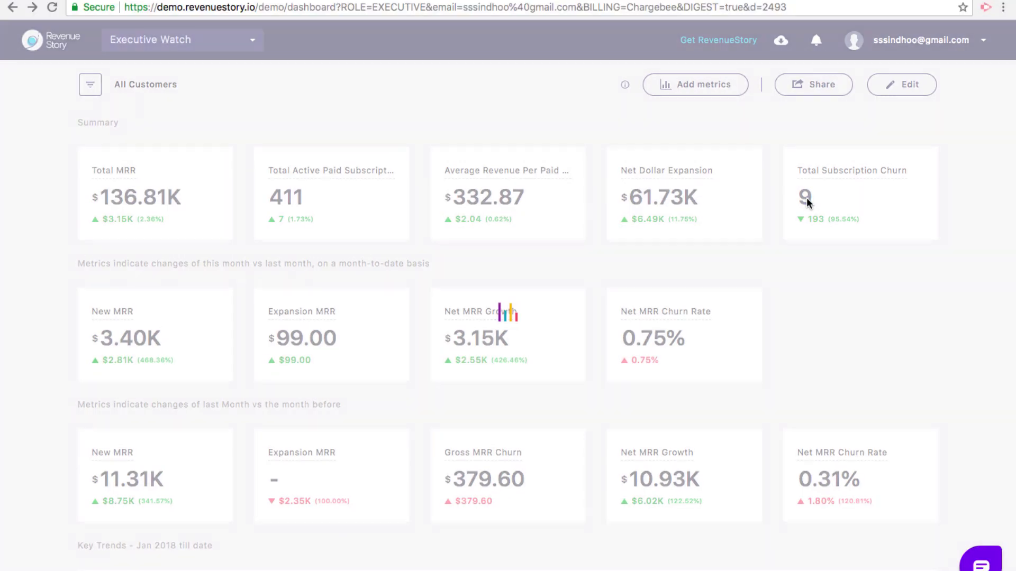
Drill into the churn of 9 subscriptions and download the churned subscriptions table as CSV
left_click(806, 200)
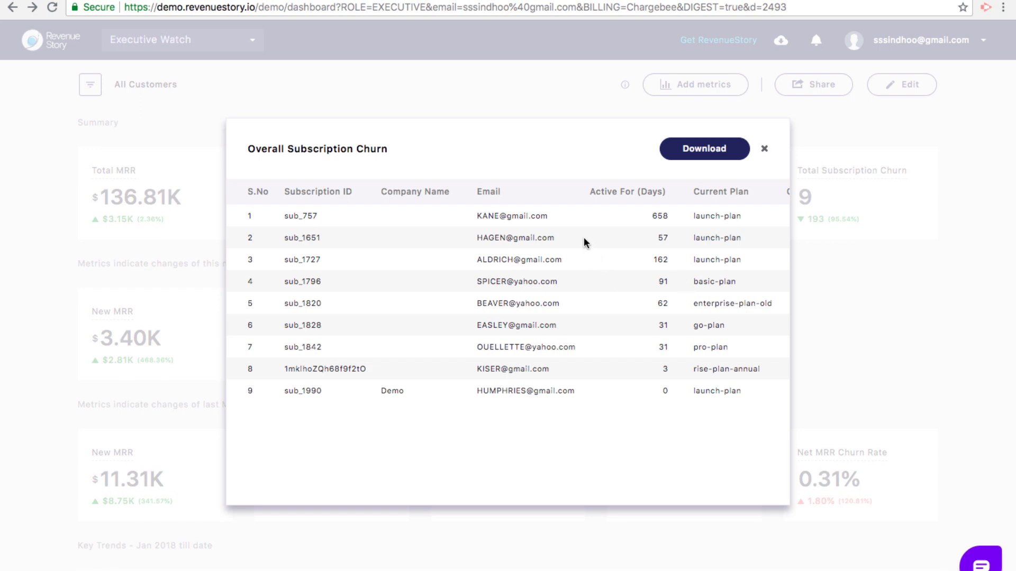
scroll(699, 349, "right", 3)
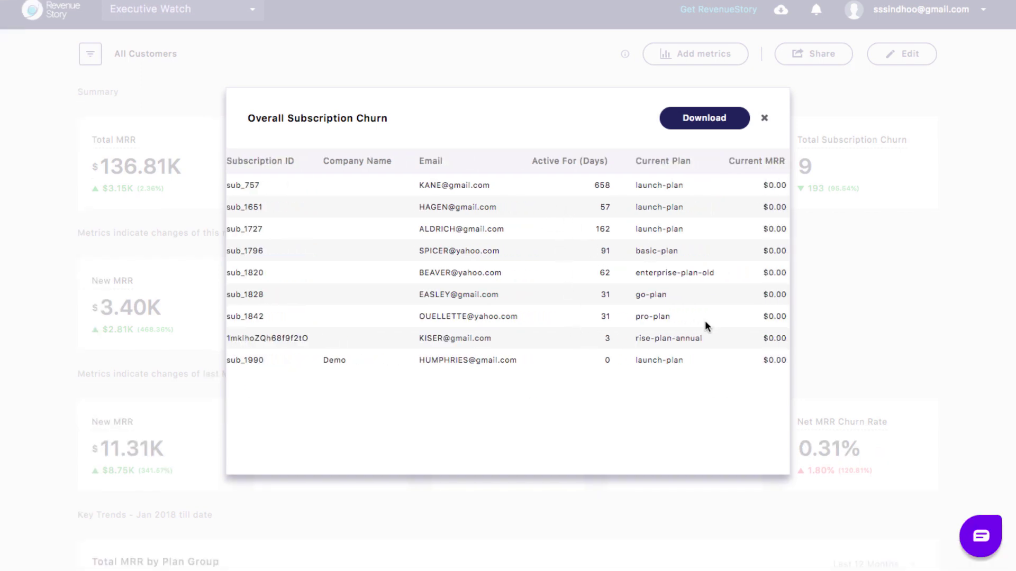
scroll(705, 321, "right", 2)
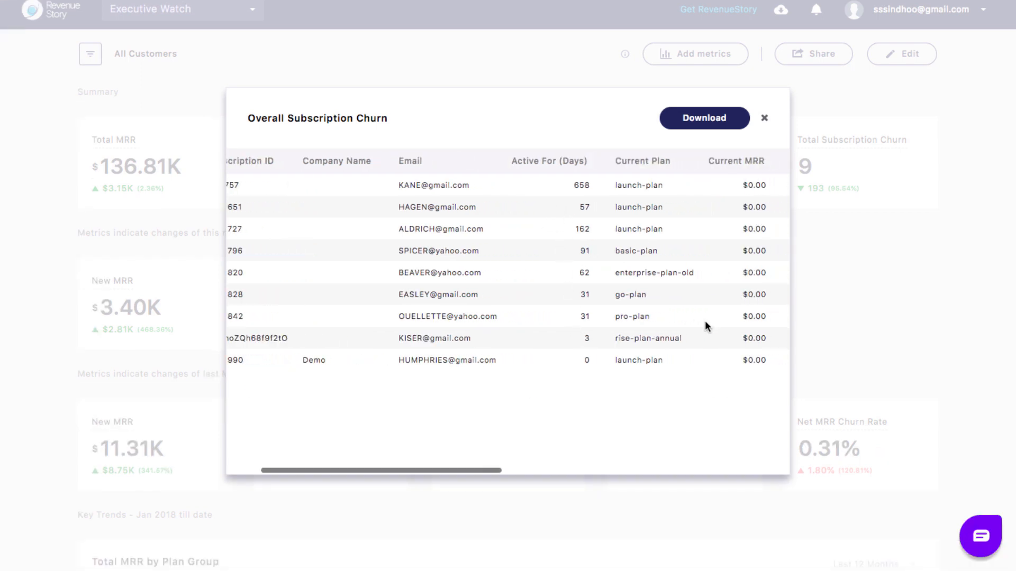
scroll(705, 321, "right", 3)
scroll(706, 321, "right", 3)
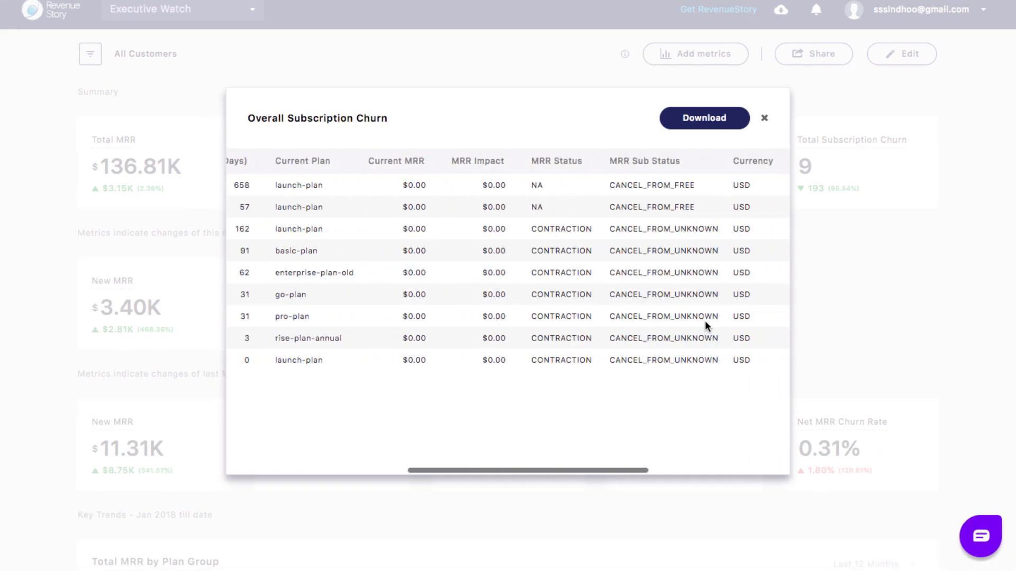
scroll(705, 320, "right", 3)
scroll(704, 320, "right", 2)
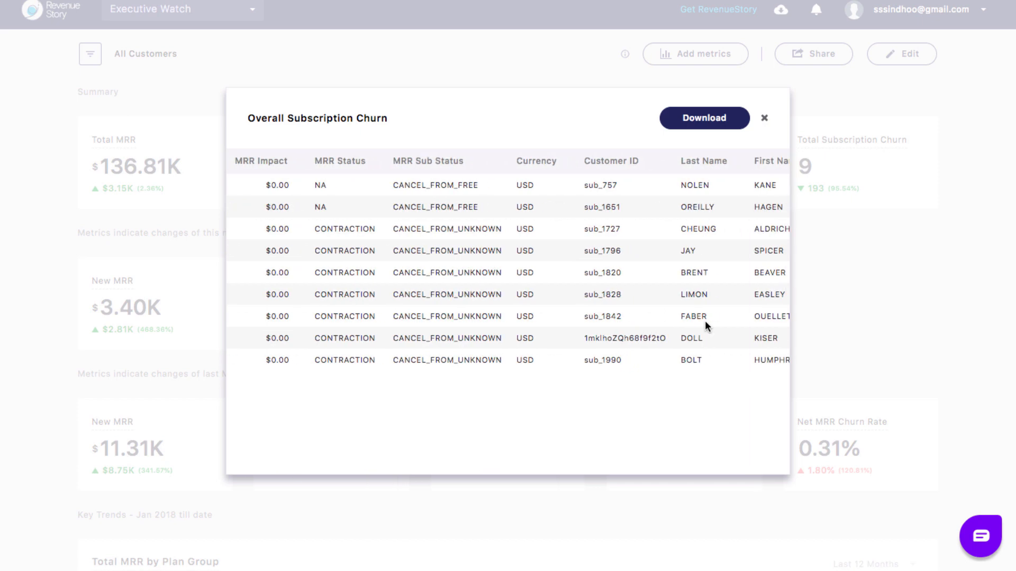
scroll(705, 320, "left", 5)
left_click(704, 117)
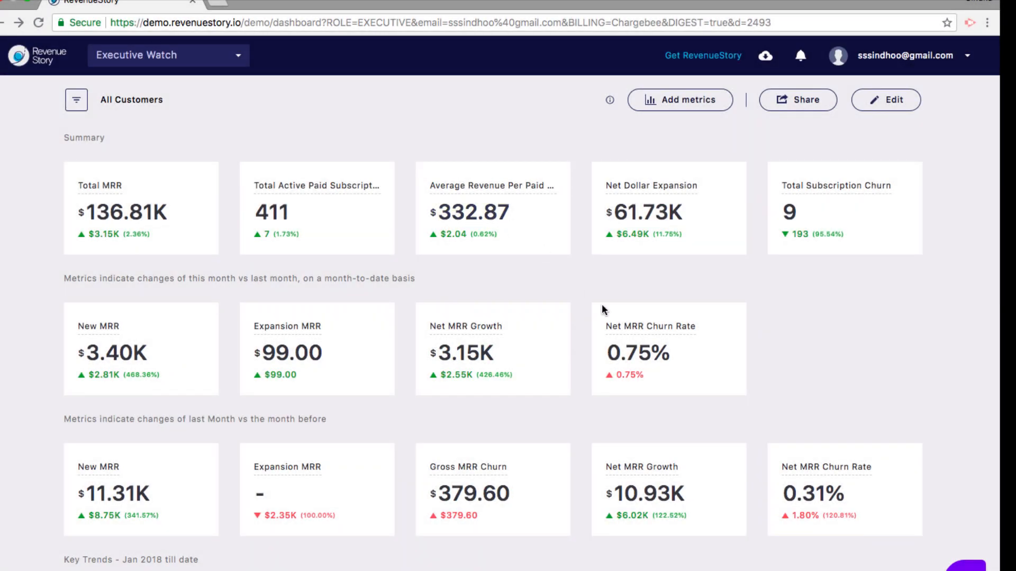
scroll(604, 310, "down", 5)
scroll(604, 310, "down", 3)
scroll(492, 415, "down", 5)
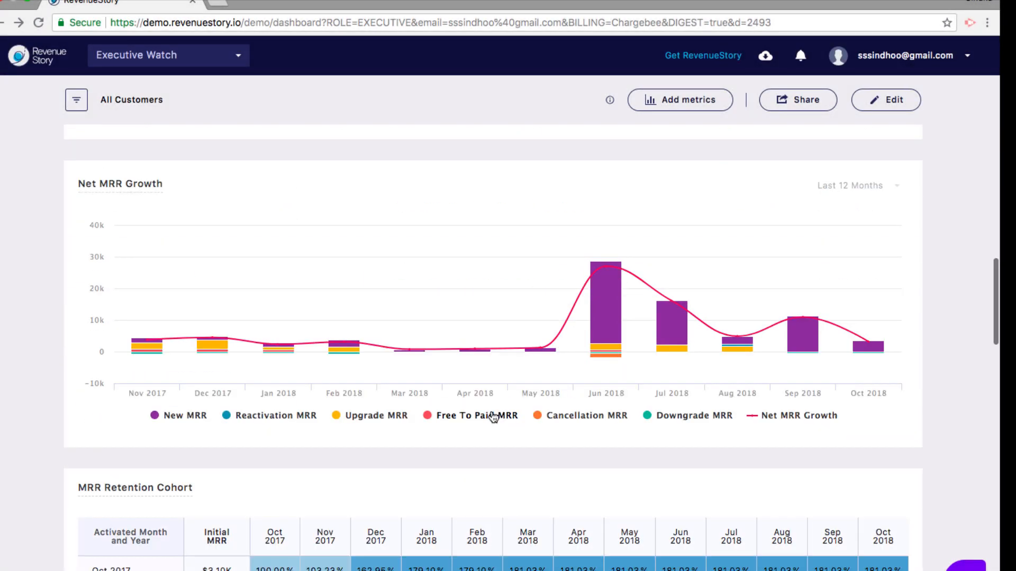
scroll(492, 415, "down", 5)
scroll(492, 415, "down", 2)
scroll(492, 415, "down", 6)
scroll(493, 416, "down", 6)
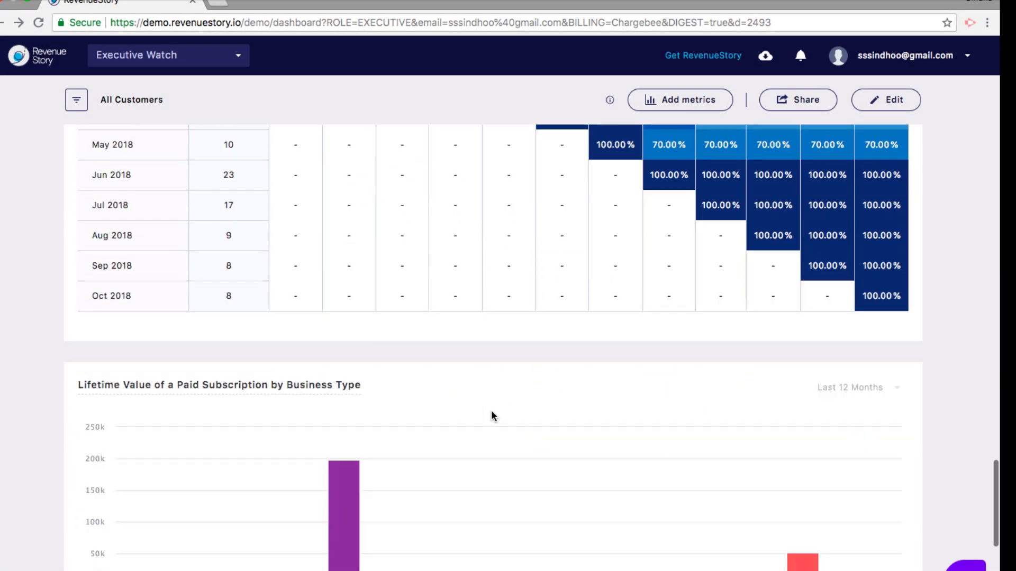
scroll(492, 415, "down", 5)
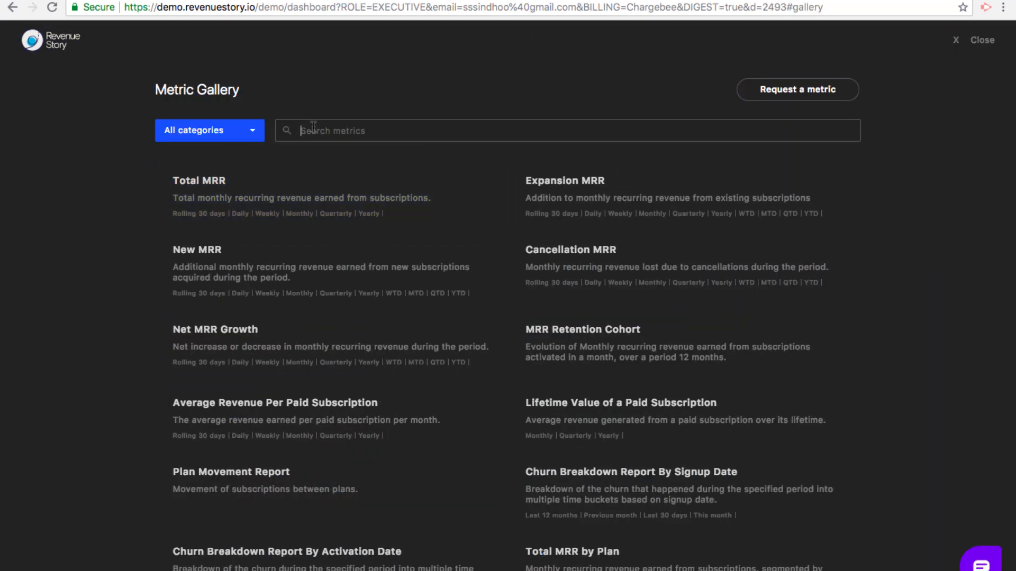
type("new ")
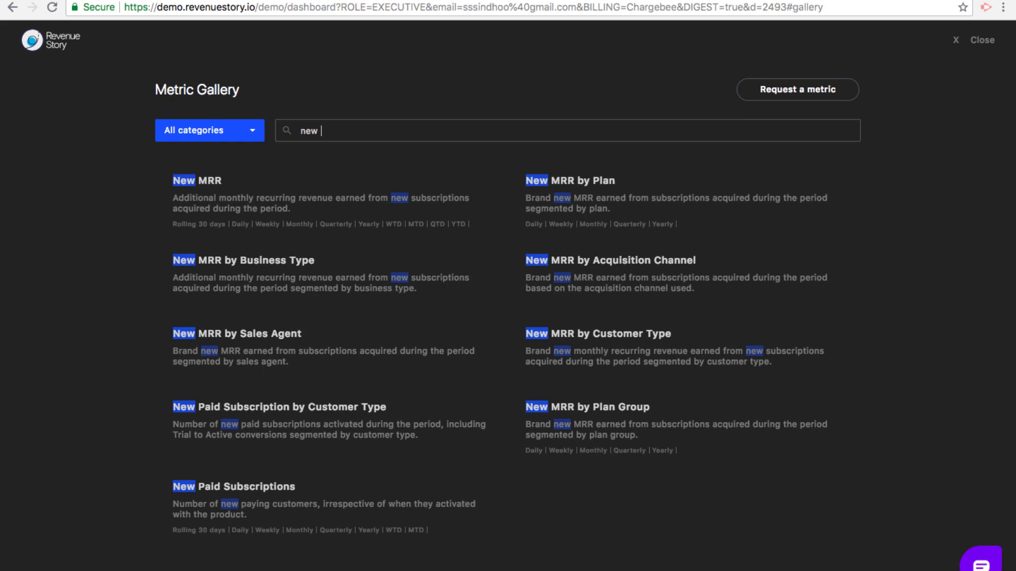
type("paid")
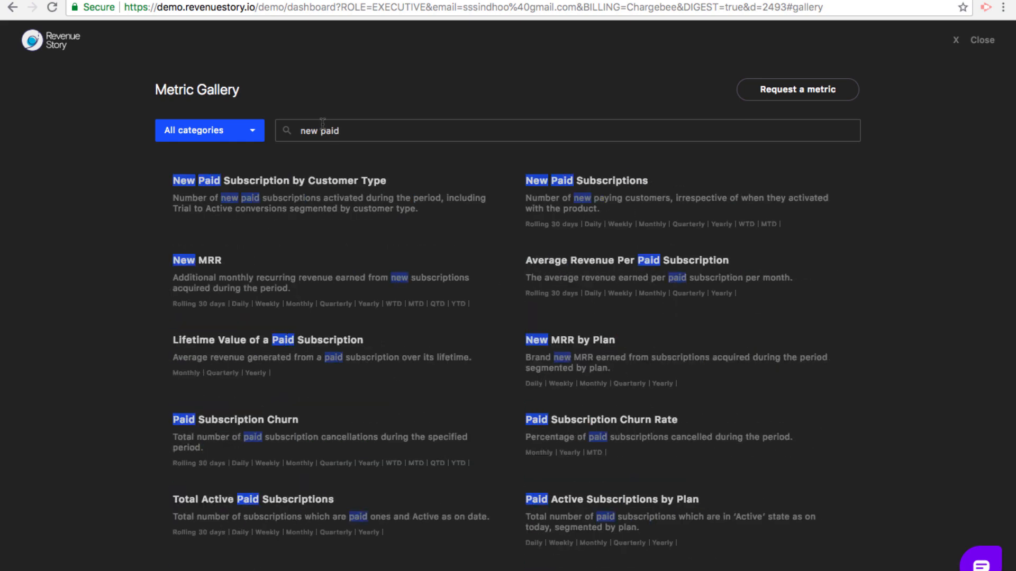
Preview New Paid Subscriptions' comparison and report period choices, then close it without adding
left_click(543, 205)
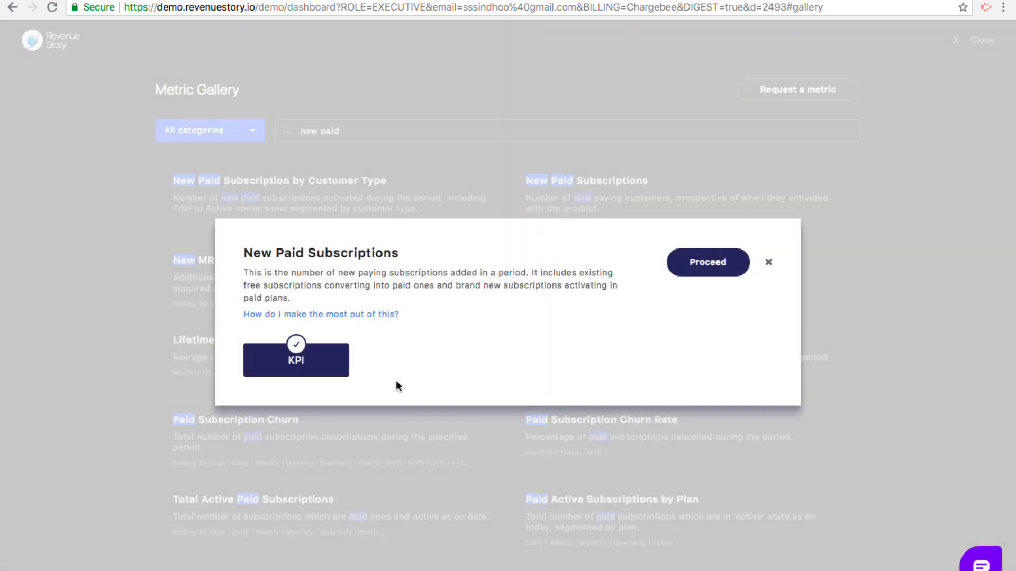
left_click(705, 267)
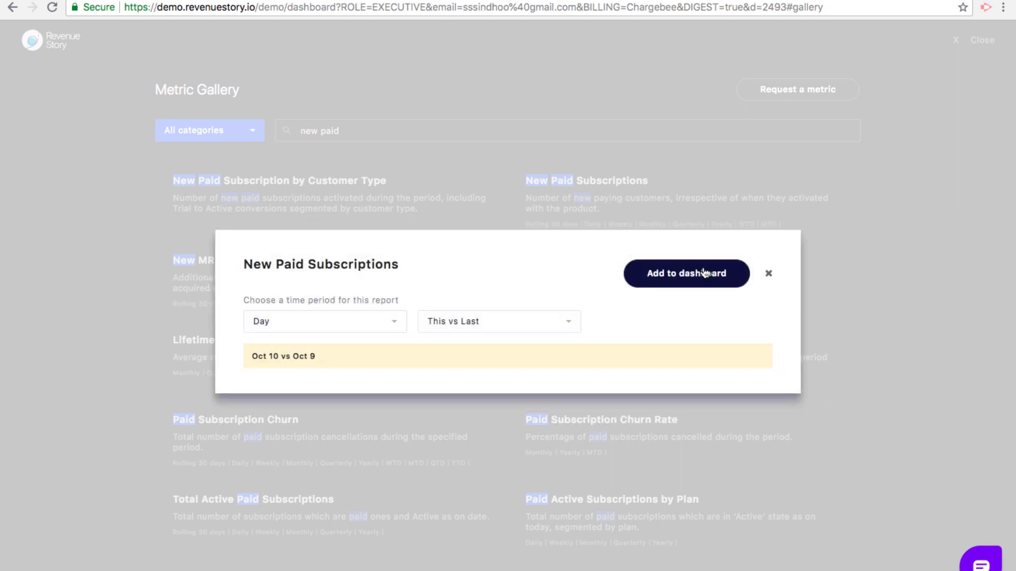
left_click(556, 321)
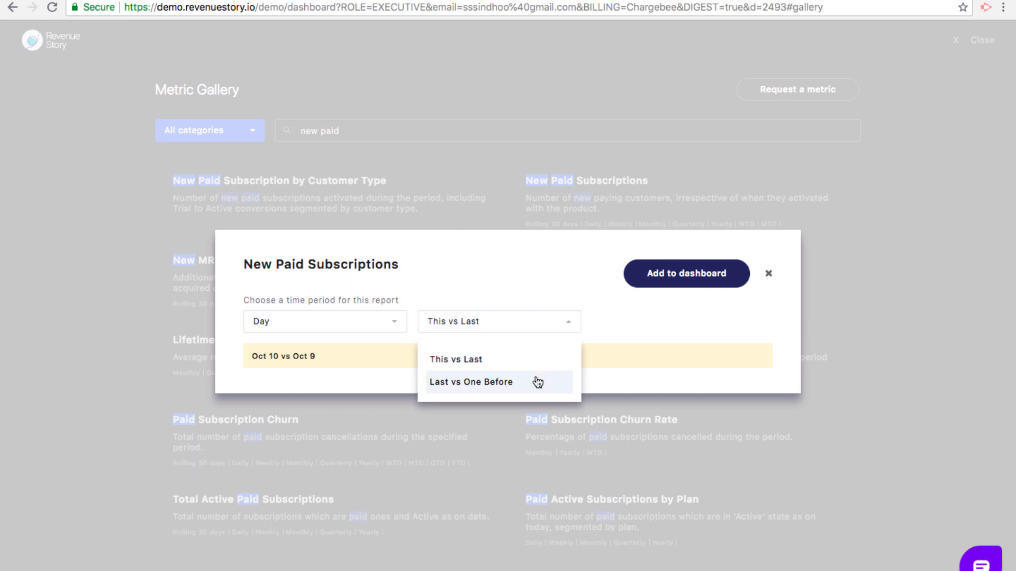
left_click(367, 370)
left_click(386, 325)
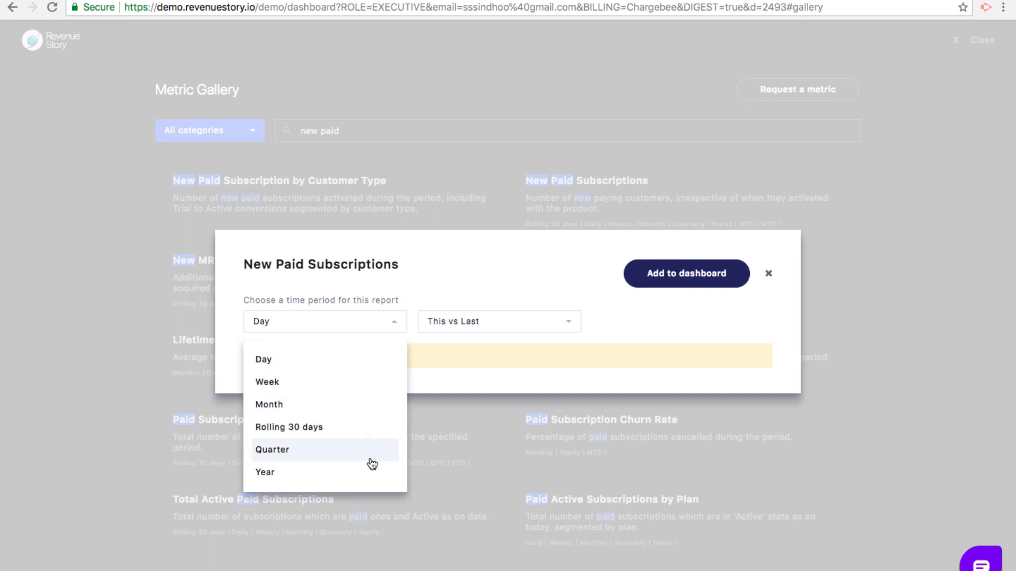
left_click(769, 273)
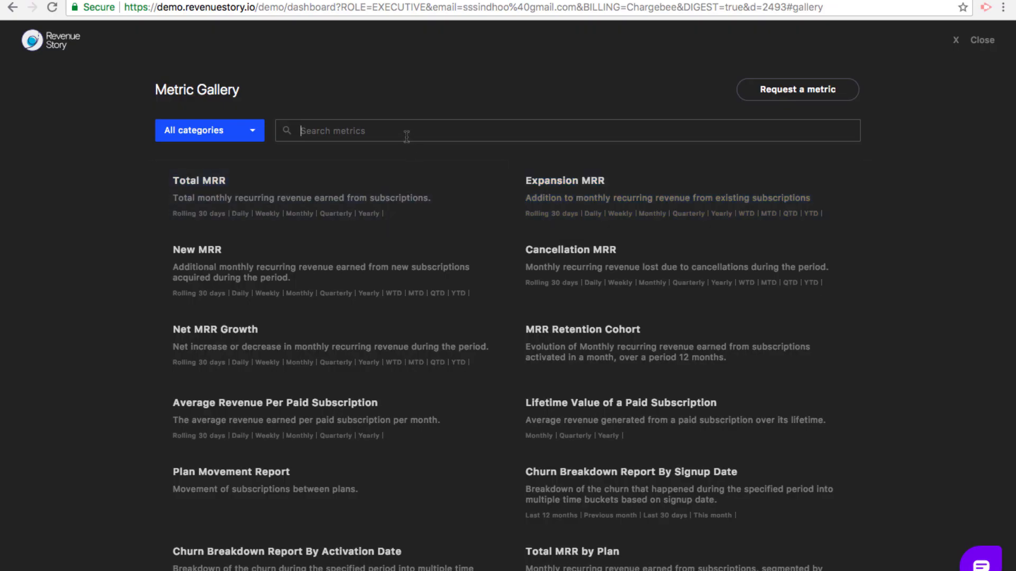
type("total m")
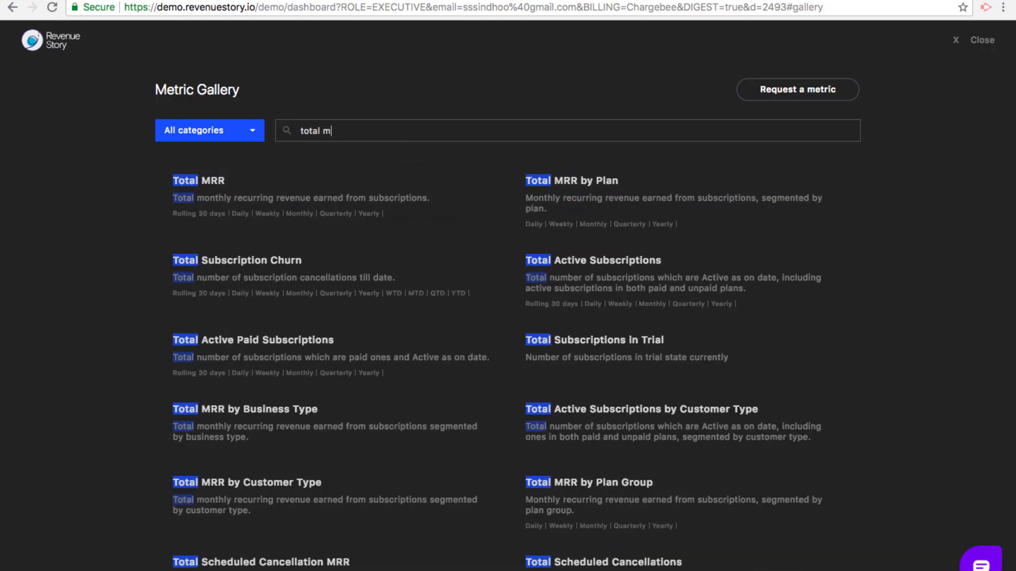
type("rr")
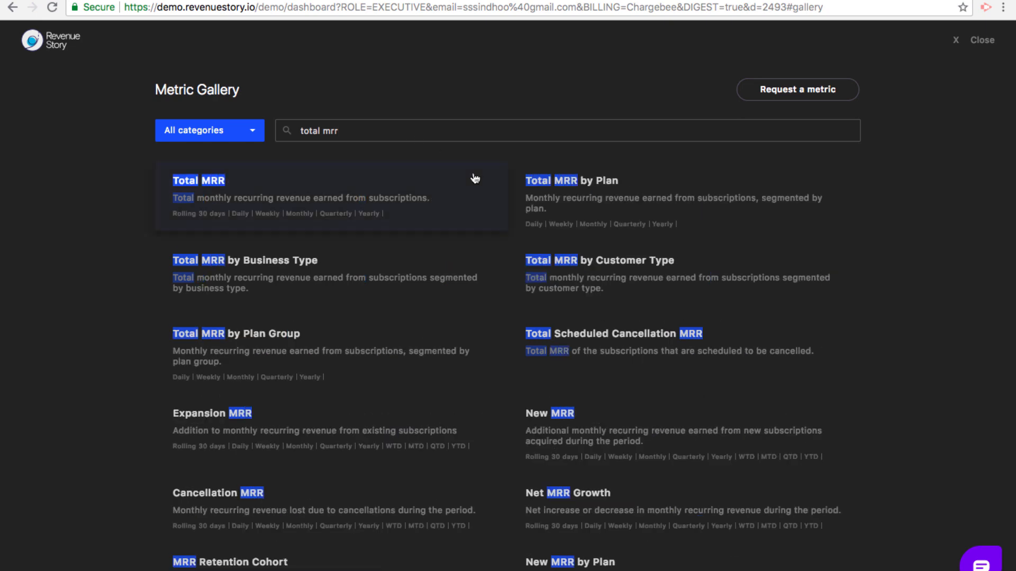
Proceed into Total MRR by Plan setup and show its report periods Day, Week, Month, Quarter, Year
left_click(545, 190)
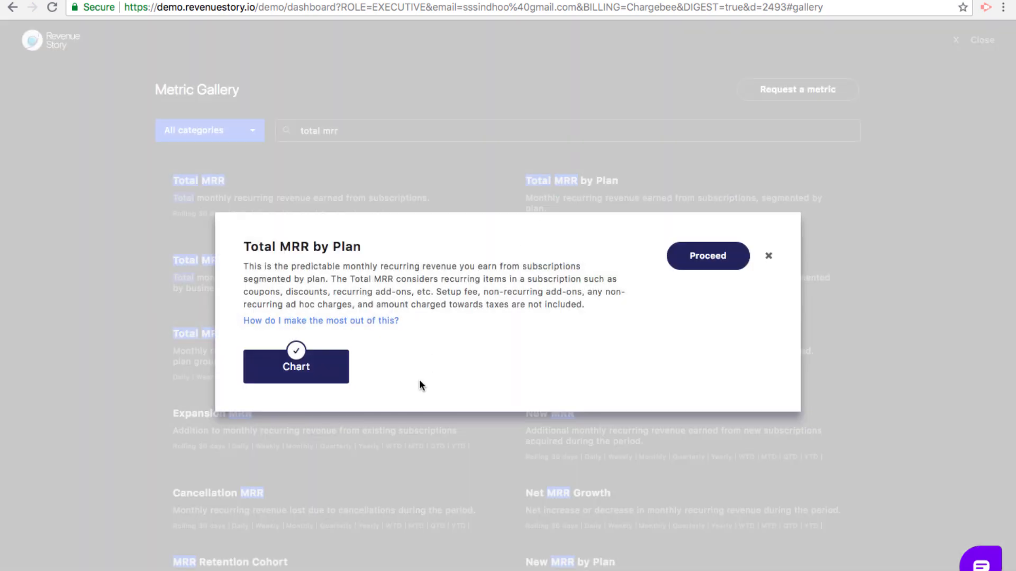
left_click(692, 260)
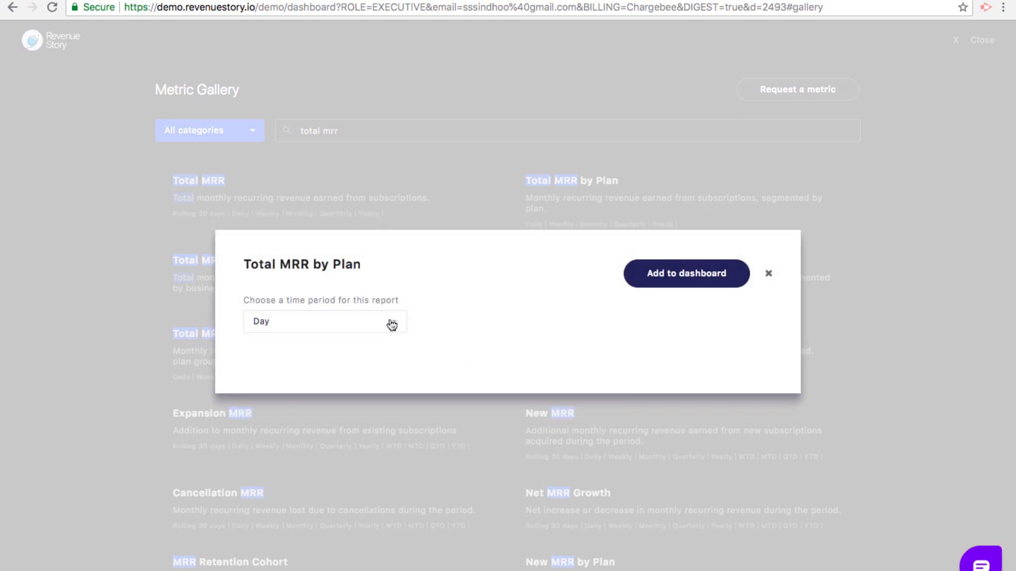
left_click(392, 322)
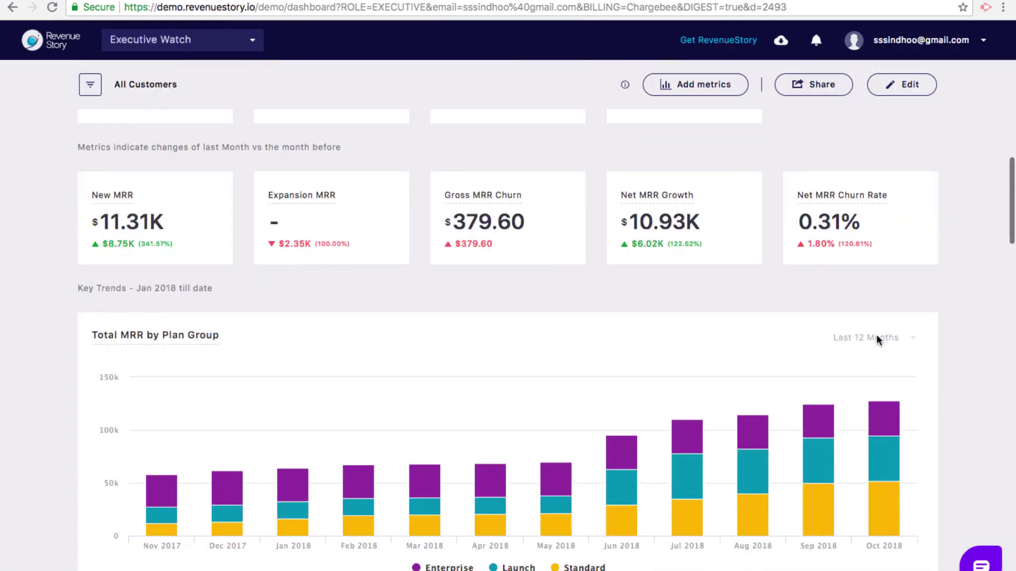
scroll(878, 340, "down", 1)
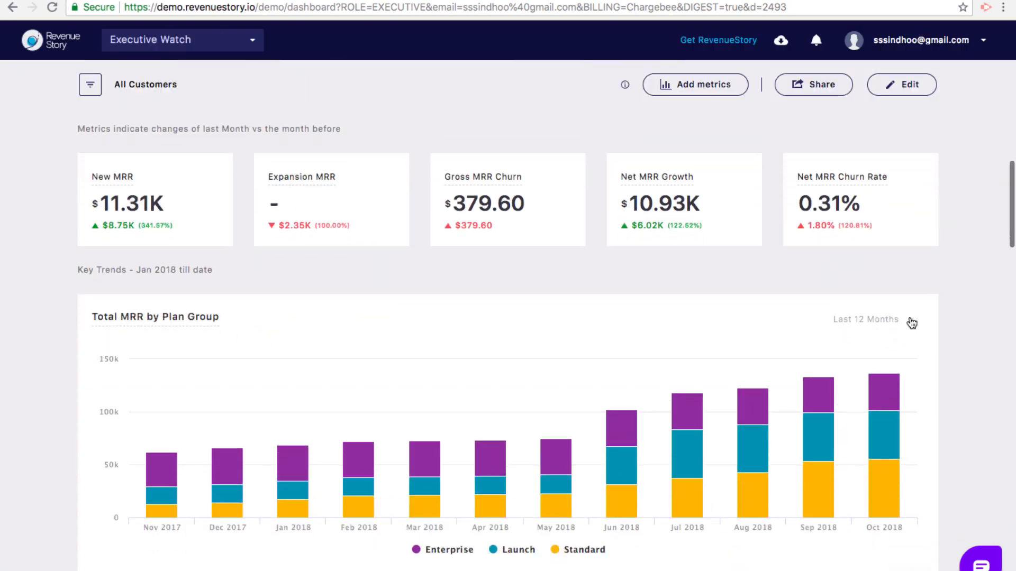
Show the Last 12 Months range options on the Plan Group chart, then bring up the Metric Gallery
left_click(913, 322)
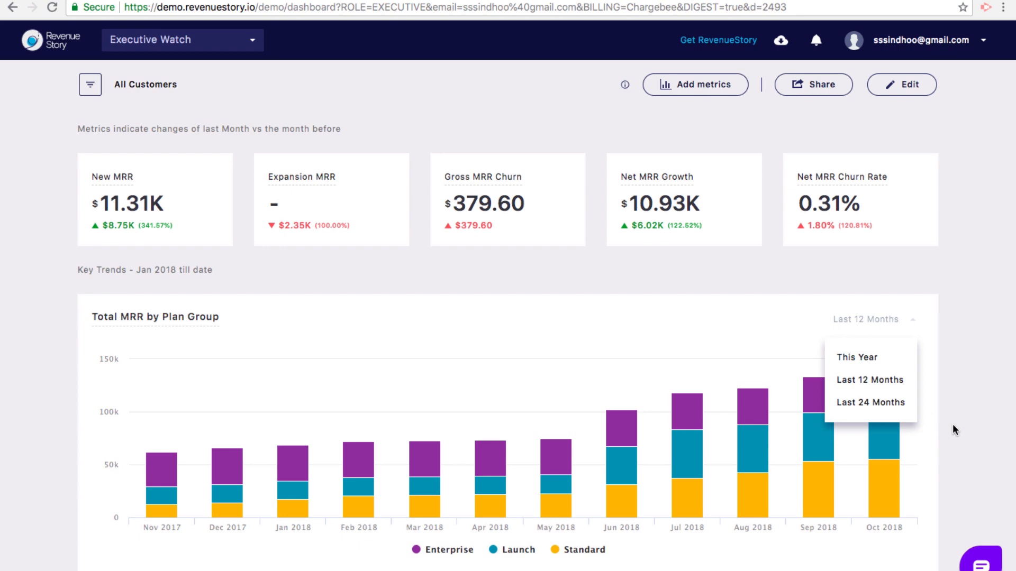
left_click(955, 429)
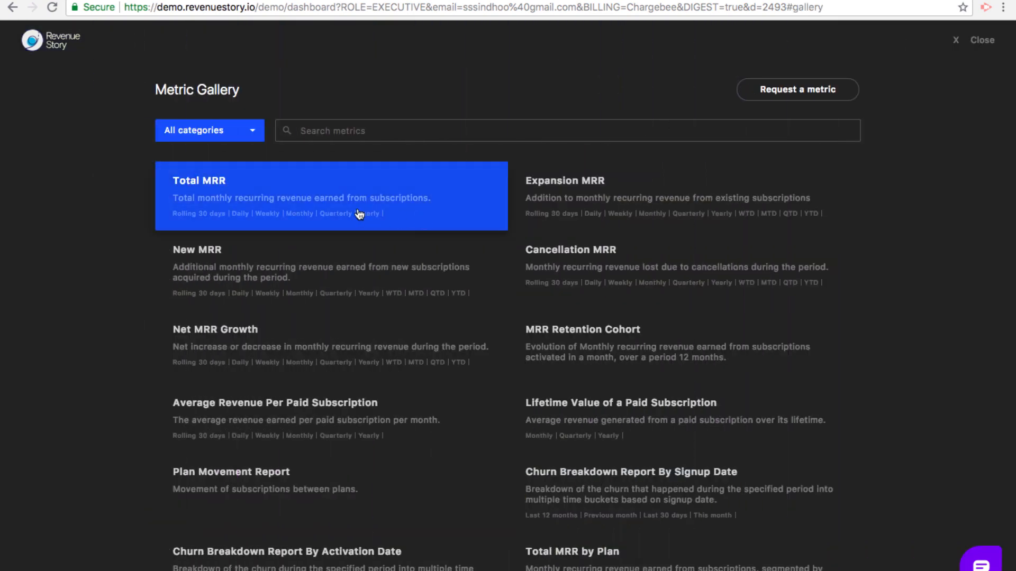
Preview Total MRR, Churn Breakdown By Signup Date and MRR Retention Cohort, then return to the dashboard
left_click(358, 215)
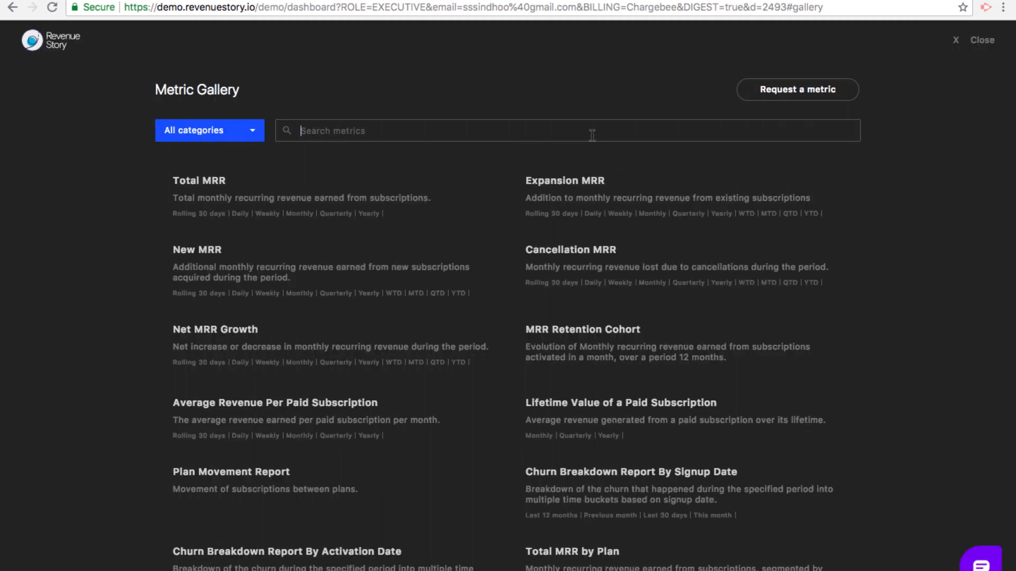
type("churn")
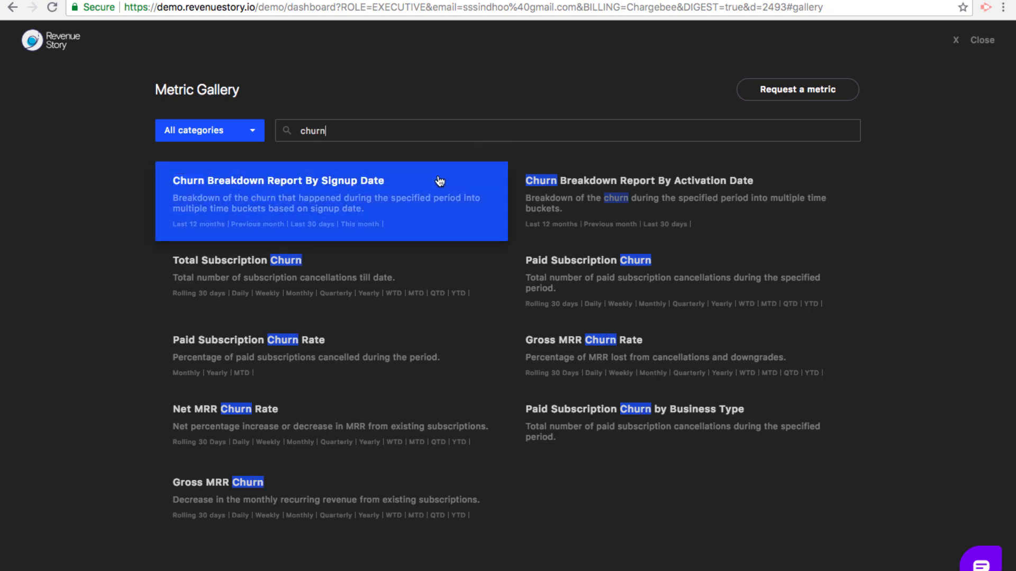
left_click(424, 199)
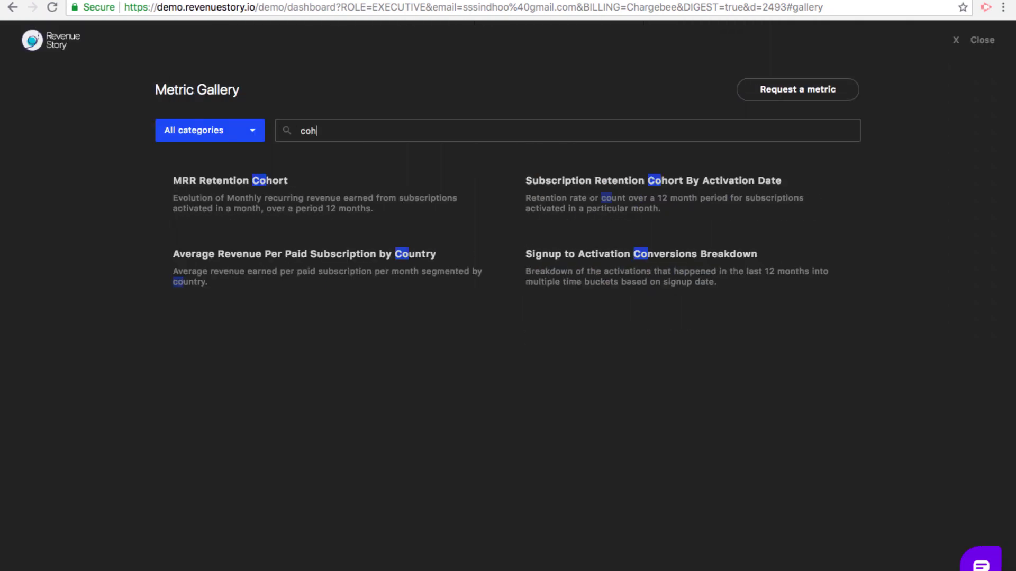
type("or")
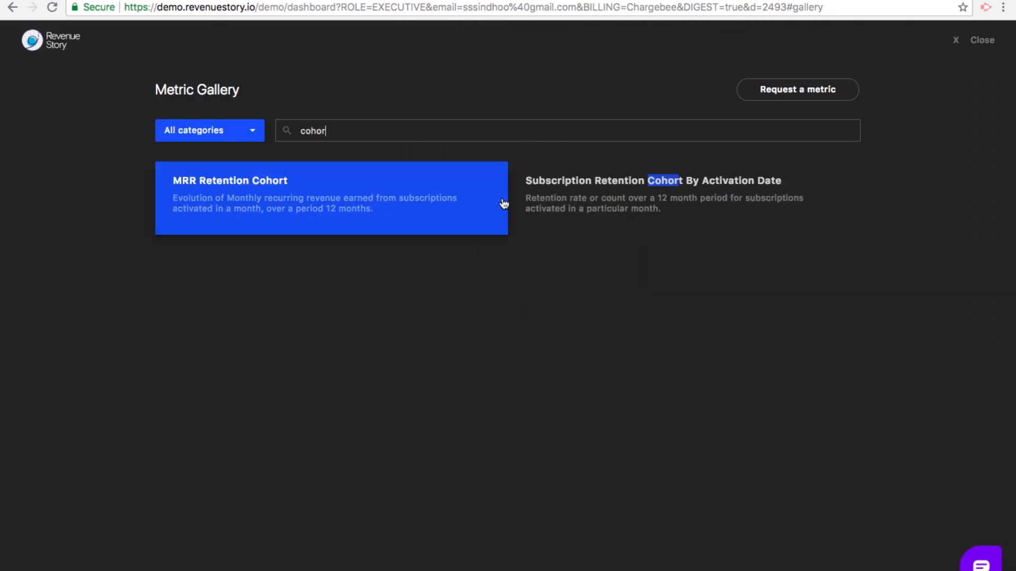
left_click(438, 211)
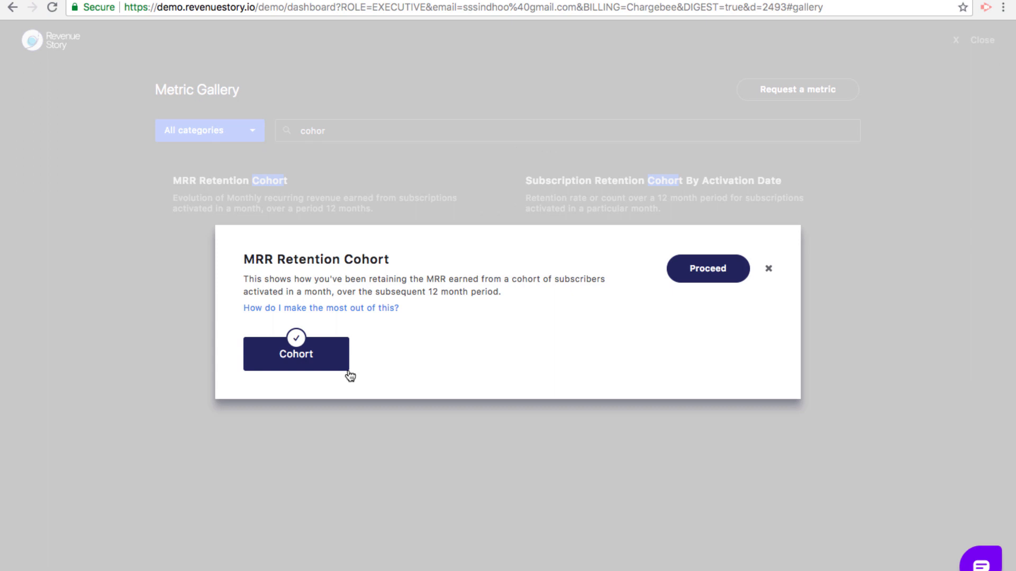
left_click(769, 271)
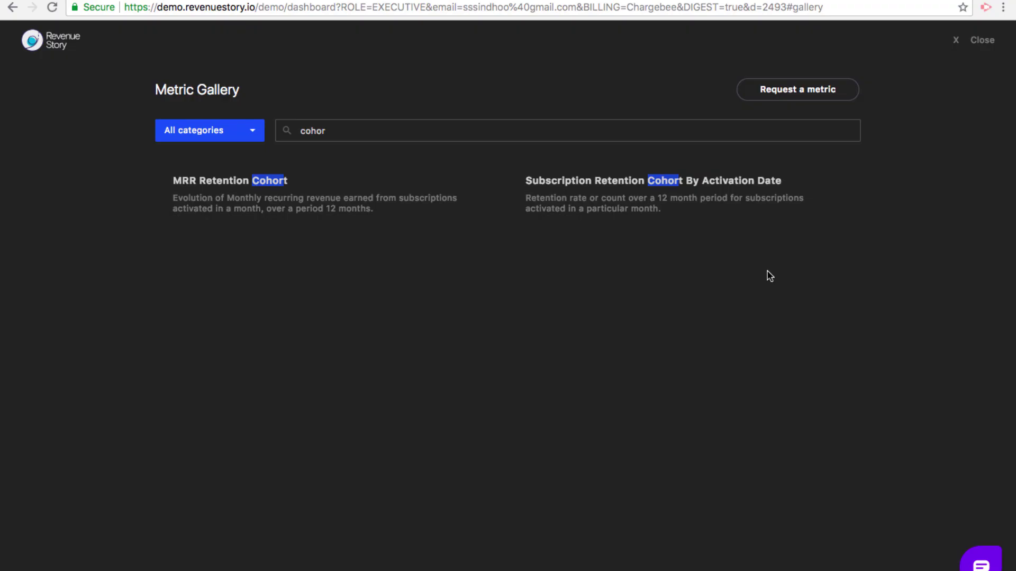
left_click(970, 43)
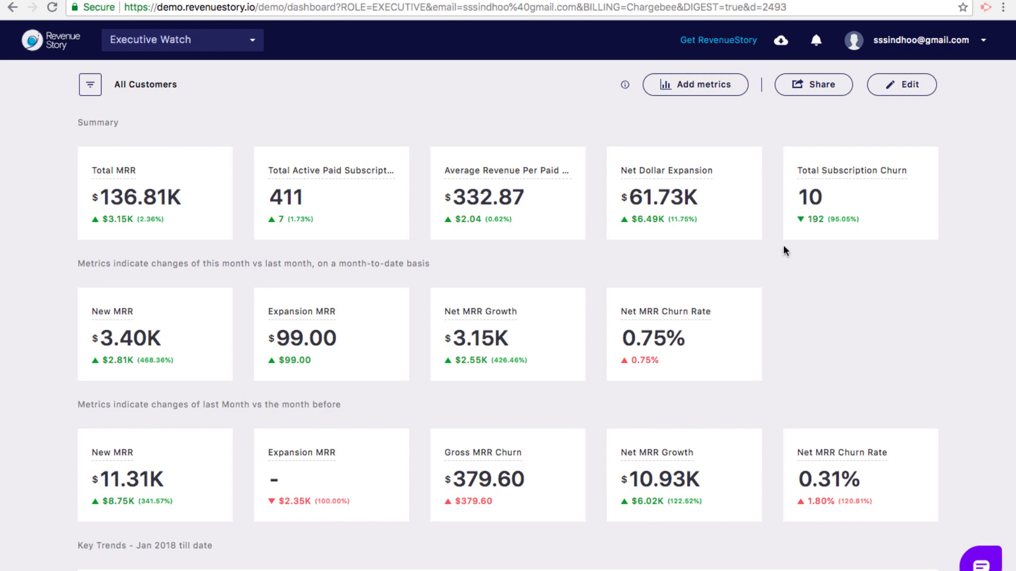
Set the Total MRR KPI to a quarterly This vs Last comparison, Q4 2018 vs Q3 2018
left_click(696, 84)
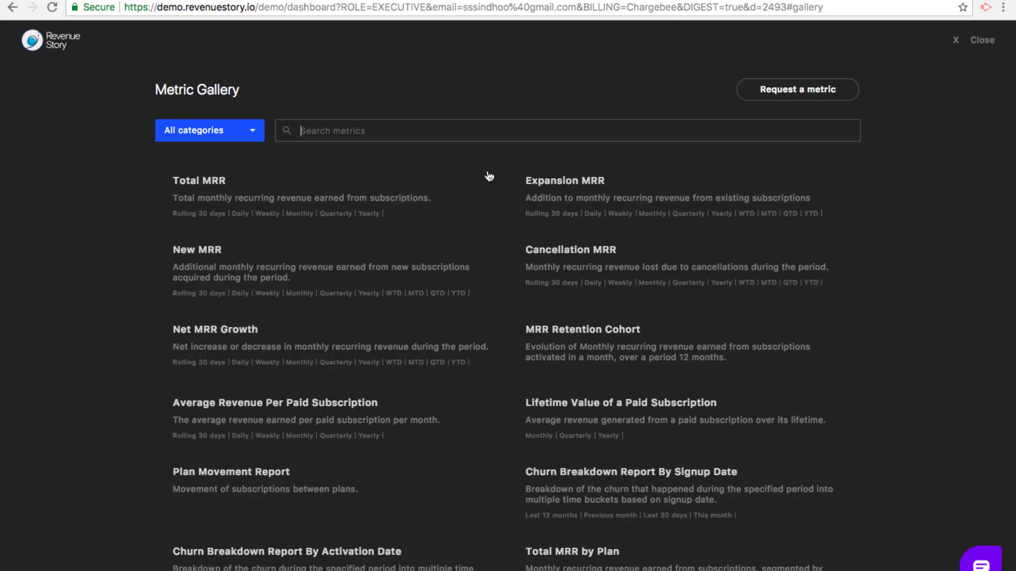
left_click(341, 194)
left_click(709, 258)
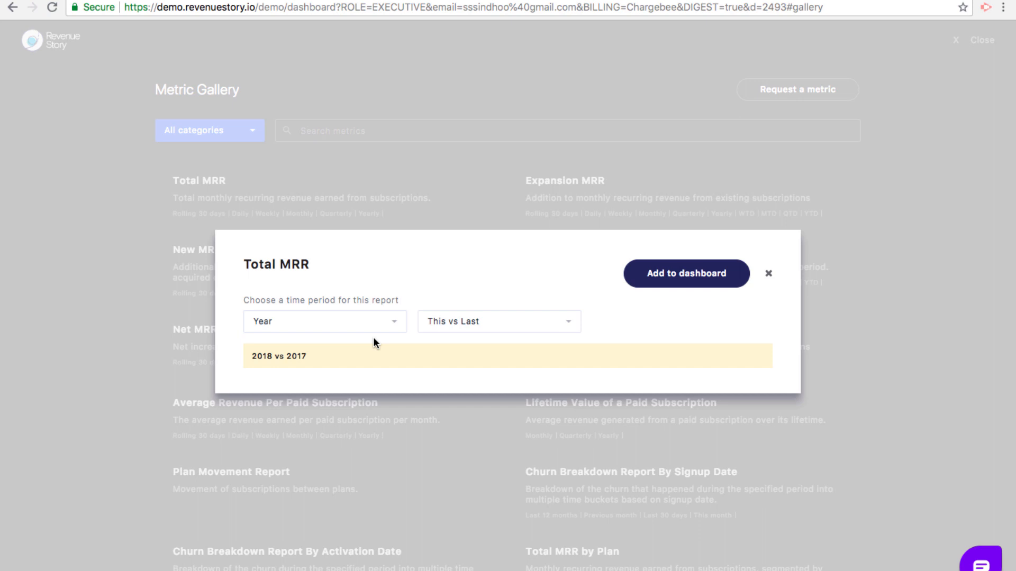
left_click(371, 329)
left_click(315, 450)
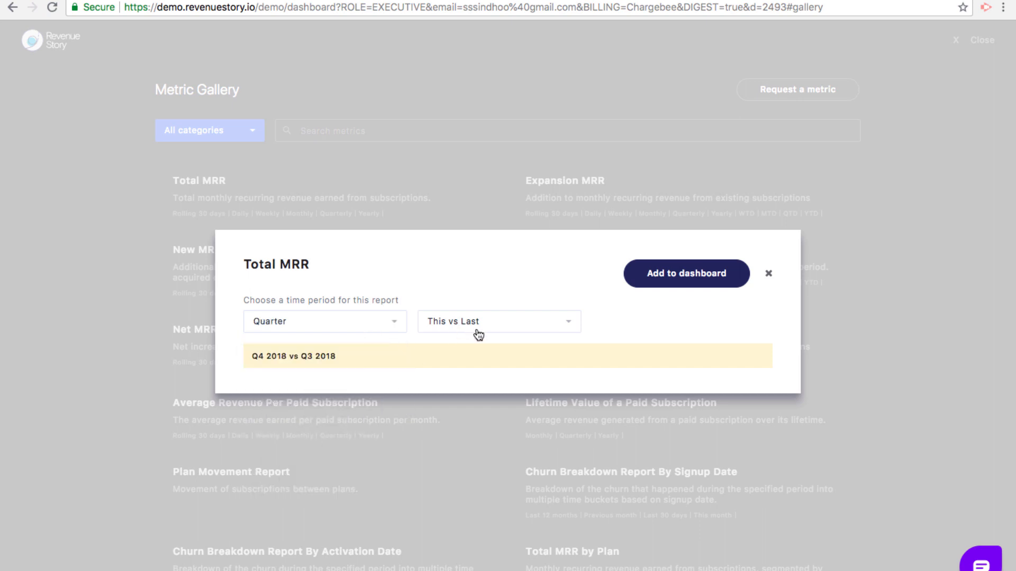